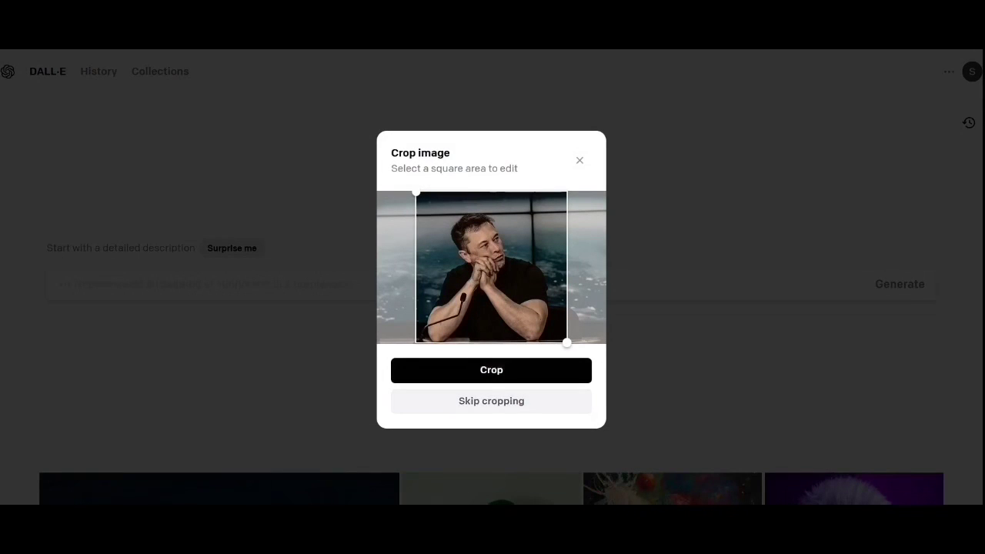
Step: Bring the uploaded photo of the man onto the canvas uncropped and enlarge it
{"action": "left_click", "coordinate": [490, 401]}
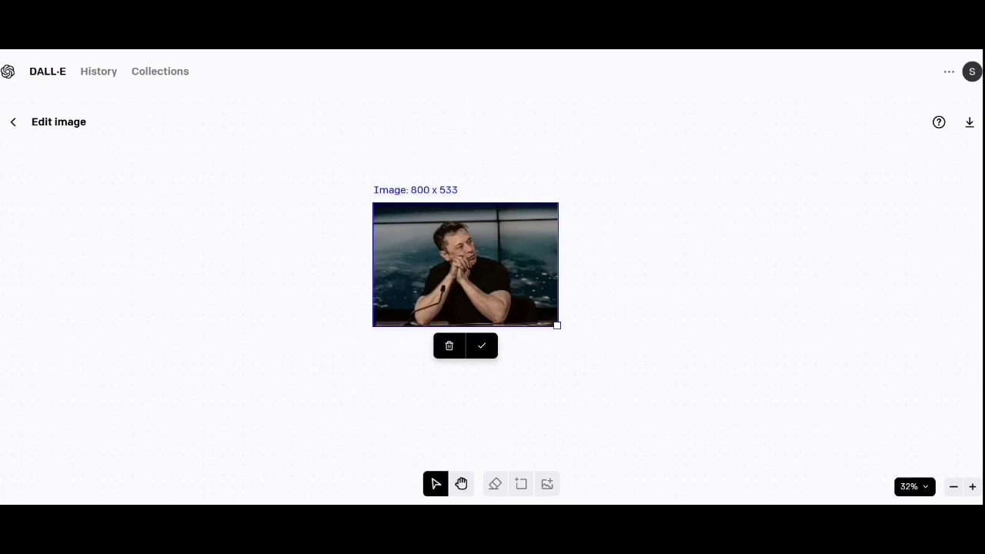
{"action": "left_click_drag", "start_coordinate": [557, 326], "coordinate": [613, 362]}
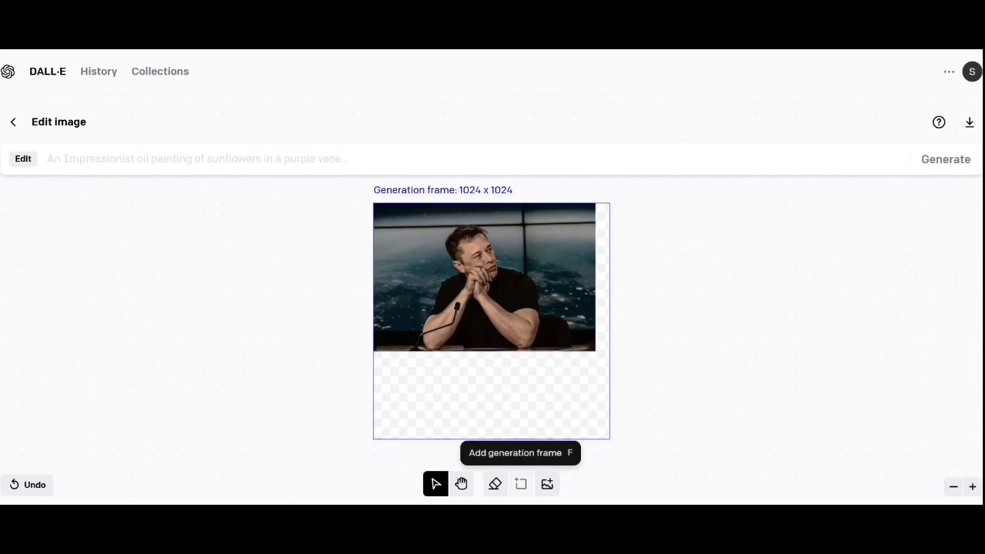
Step: Add the photo of the woman, scale it to 58%, and place it overlapping the right edge of the man's photo
{"action": "left_click", "coordinate": [547, 484]}
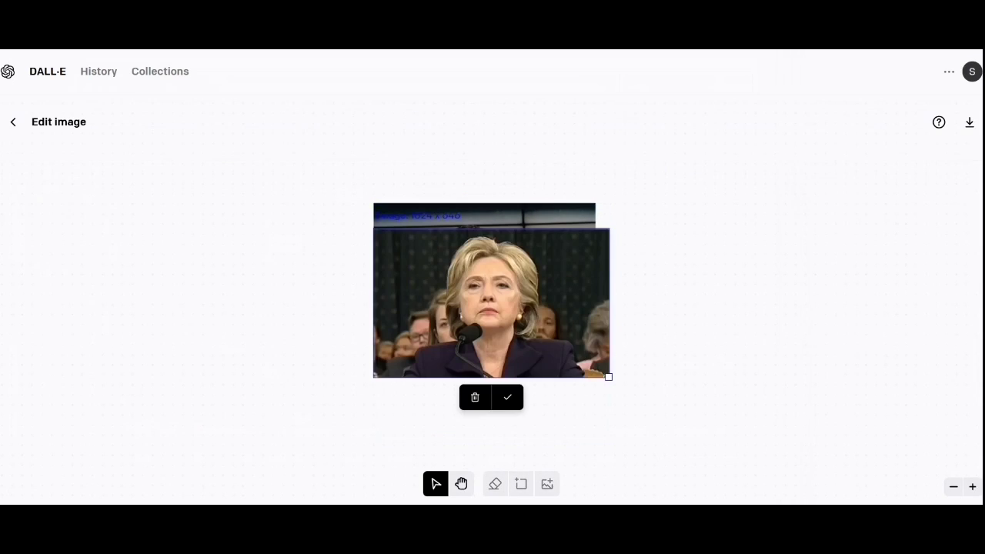
{"action": "left_click_drag", "start_coordinate": [491, 303], "coordinate": [741, 276]}
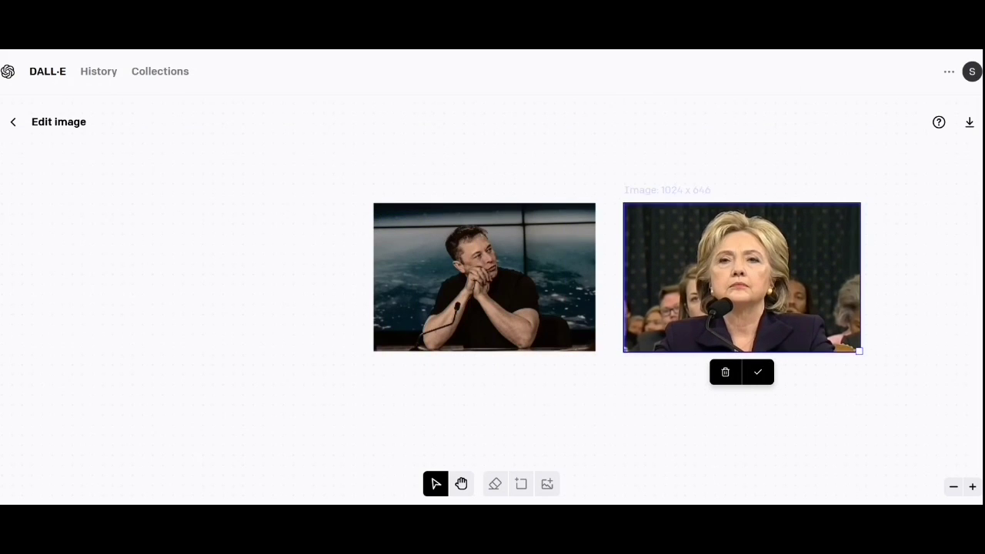
{"action": "left_click_drag", "start_coordinate": [859, 351], "coordinate": [780, 301]}
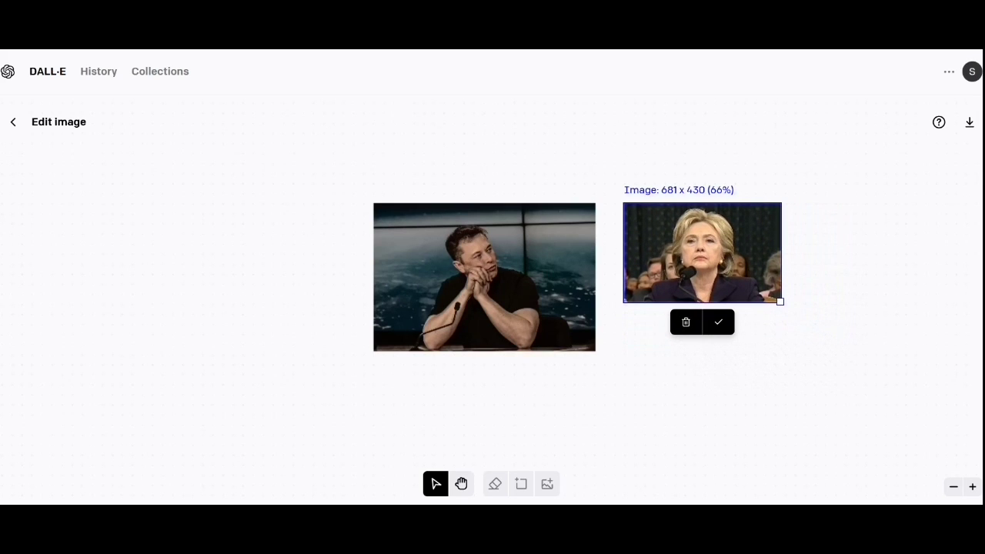
{"action": "left_click_drag", "start_coordinate": [702, 252], "coordinate": [673, 267]}
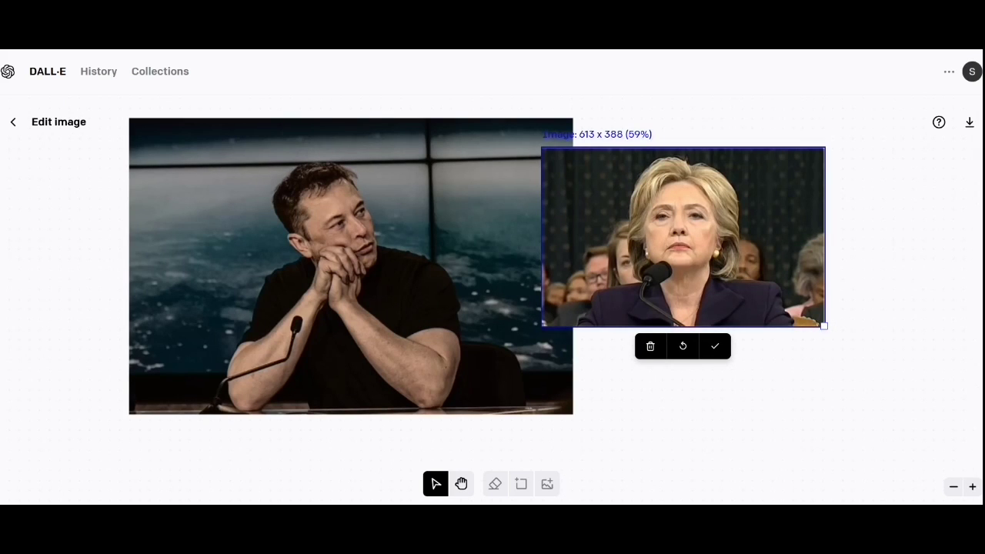
{"action": "left_click_drag", "start_coordinate": [824, 326], "coordinate": [816, 321]}
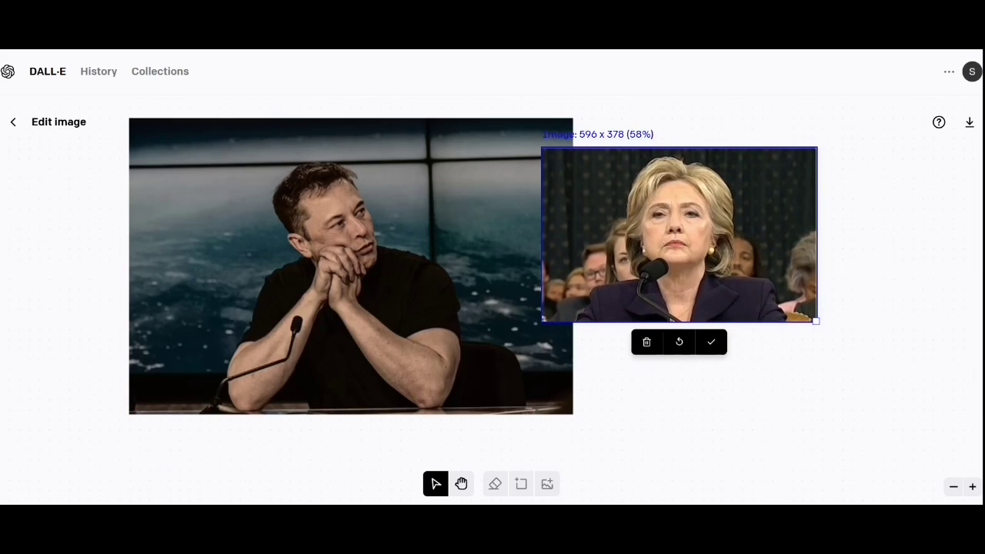
{"action": "left_click", "coordinate": [712, 342]}
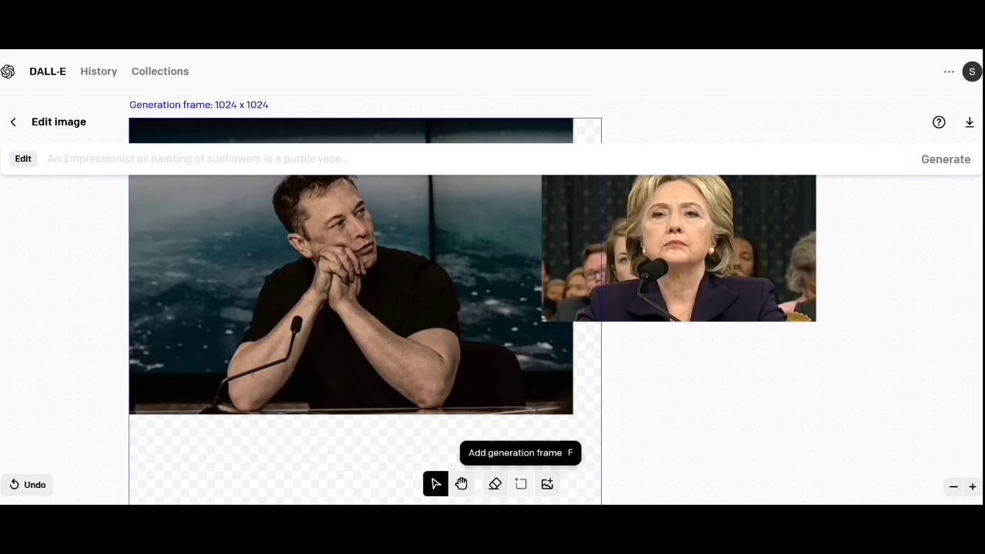
Step: Erase the whole background around the woman with a smaller eraser, leaving only her figure and microphone
{"action": "left_click", "coordinate": [495, 483]}
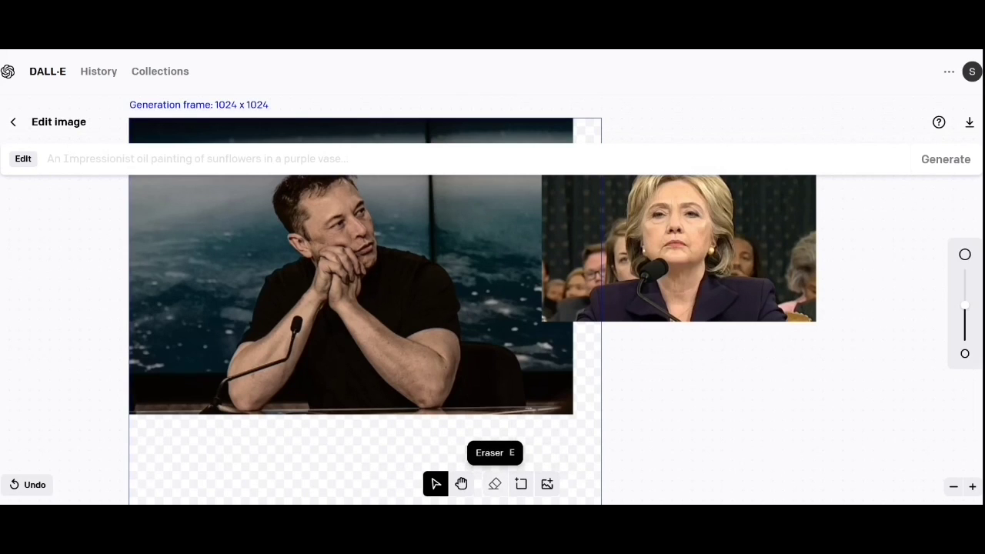
{"action": "scroll", "coordinate": [571, 290], "scroll_direction": "up", "scroll_amount": 2}
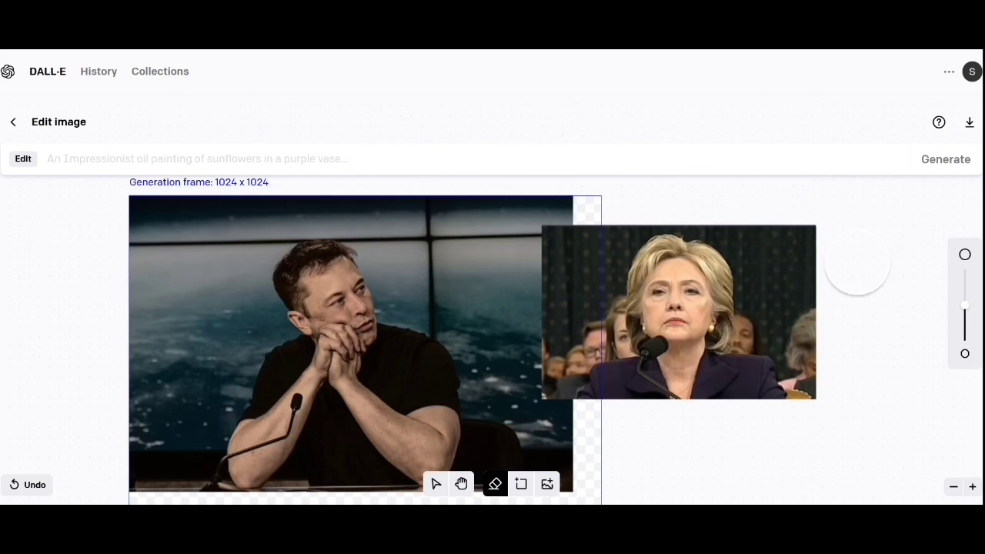
{"action": "left_click_drag", "start_coordinate": [965, 310], "coordinate": [965, 323]}
{"action": "mouse_move", "coordinate": [569, 392]}
{"action": "left_mouse_down"}
{"action": "mouse_move", "coordinate": [591, 361]}
{"action": "mouse_move", "coordinate": [627, 352]}
{"action": "mouse_move", "coordinate": [620, 289]}
{"action": "mouse_move", "coordinate": [629, 251]}
{"action": "mouse_move", "coordinate": [648, 234]}
{"action": "mouse_move", "coordinate": [697, 232]}
{"action": "mouse_move", "coordinate": [723, 247]}
{"action": "mouse_move", "coordinate": [743, 273]}
{"action": "mouse_move", "coordinate": [740, 345]}
{"action": "mouse_move", "coordinate": [767, 349]}
{"action": "mouse_move", "coordinate": [792, 393]}
{"action": "mouse_move", "coordinate": [810, 392]}
{"action": "mouse_move", "coordinate": [789, 350]}
{"action": "mouse_move", "coordinate": [757, 322]}
{"action": "mouse_move", "coordinate": [800, 359]}
{"action": "mouse_move", "coordinate": [818, 329]}
{"action": "mouse_move", "coordinate": [803, 231]}
{"action": "mouse_move", "coordinate": [813, 246]}
{"action": "mouse_move", "coordinate": [717, 223]}
{"action": "mouse_move", "coordinate": [762, 310]}
{"action": "mouse_move", "coordinate": [802, 331]}
{"action": "mouse_move", "coordinate": [756, 238]}
{"action": "mouse_move", "coordinate": [761, 274]}
{"action": "mouse_move", "coordinate": [764, 258]}
{"action": "mouse_move", "coordinate": [787, 308]}
{"action": "left_mouse_up"}
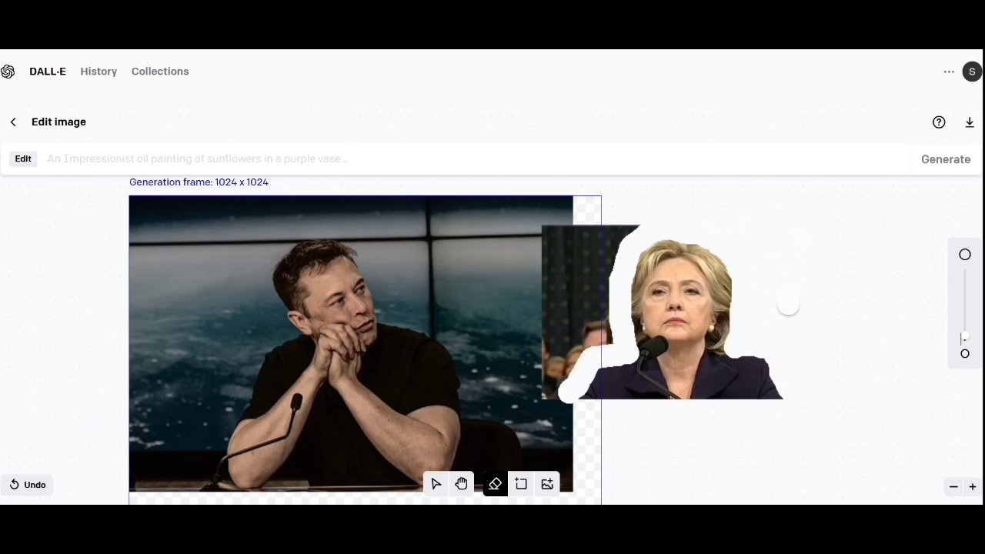
{"action": "mouse_move", "coordinate": [638, 231]}
{"action": "left_mouse_down"}
{"action": "mouse_move", "coordinate": [549, 227]}
{"action": "mouse_move", "coordinate": [551, 390]}
{"action": "mouse_move", "coordinate": [573, 394]}
{"action": "mouse_move", "coordinate": [569, 284]}
{"action": "mouse_move", "coordinate": [592, 243]}
{"action": "mouse_move", "coordinate": [615, 246]}
{"action": "mouse_move", "coordinate": [613, 348]}
{"action": "mouse_move", "coordinate": [565, 355]}
{"action": "mouse_move", "coordinate": [598, 300]}
{"action": "mouse_move", "coordinate": [579, 261]}
{"action": "mouse_move", "coordinate": [603, 251]}
{"action": "mouse_move", "coordinate": [573, 327]}
{"action": "mouse_move", "coordinate": [588, 294]}
{"action": "mouse_move", "coordinate": [593, 333]}
{"action": "mouse_move", "coordinate": [543, 260]}
{"action": "mouse_move", "coordinate": [550, 364]}
{"action": "left_mouse_up"}
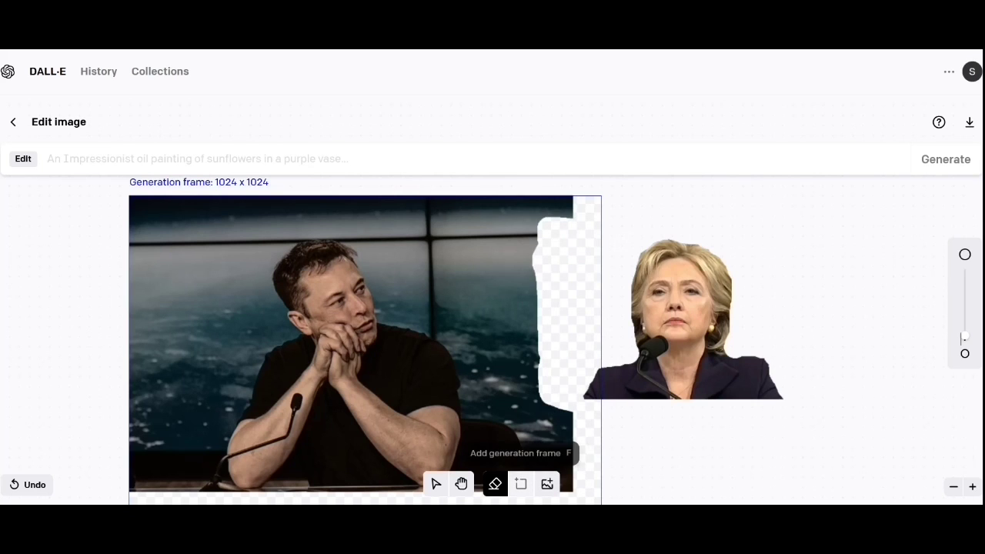
Step: Place a generation frame over the woman and the right part of the man's photo, and generate with the prompt "Finish the background"
{"action": "left_click", "coordinate": [521, 483]}
{"action": "scroll", "coordinate": [745, 341], "scroll_direction": "down", "scroll_amount": 1}
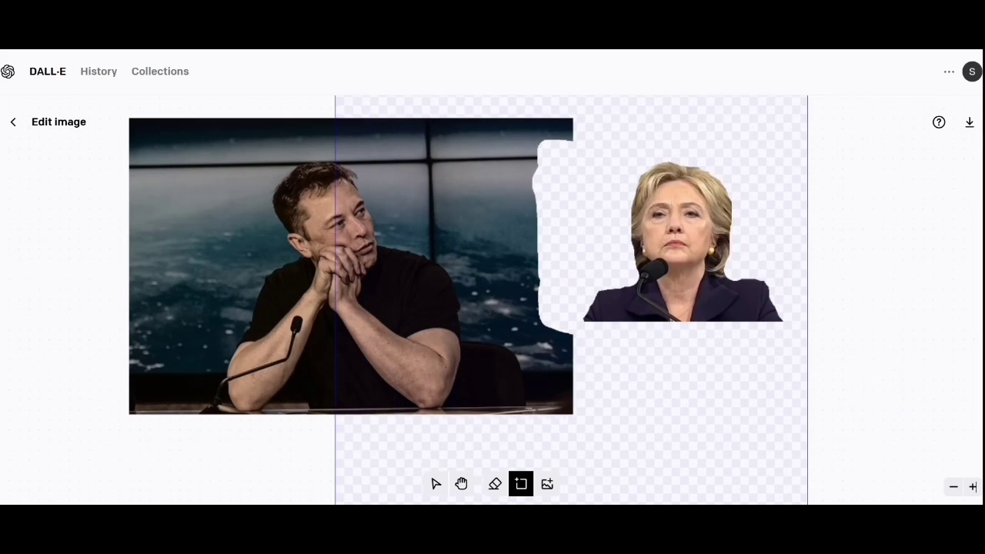
{"action": "left_click", "coordinate": [571, 354]}
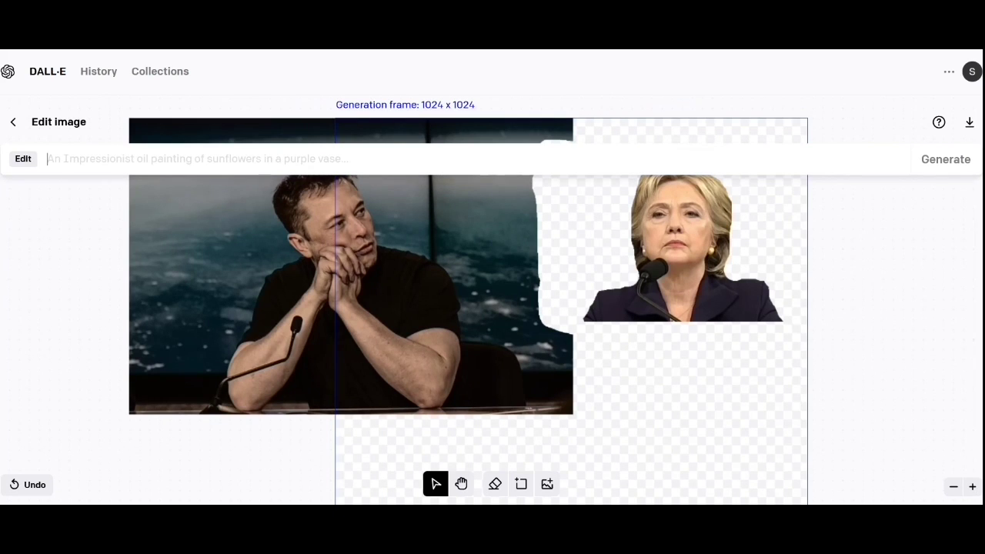
{"action": "type", "text": "Finish"}
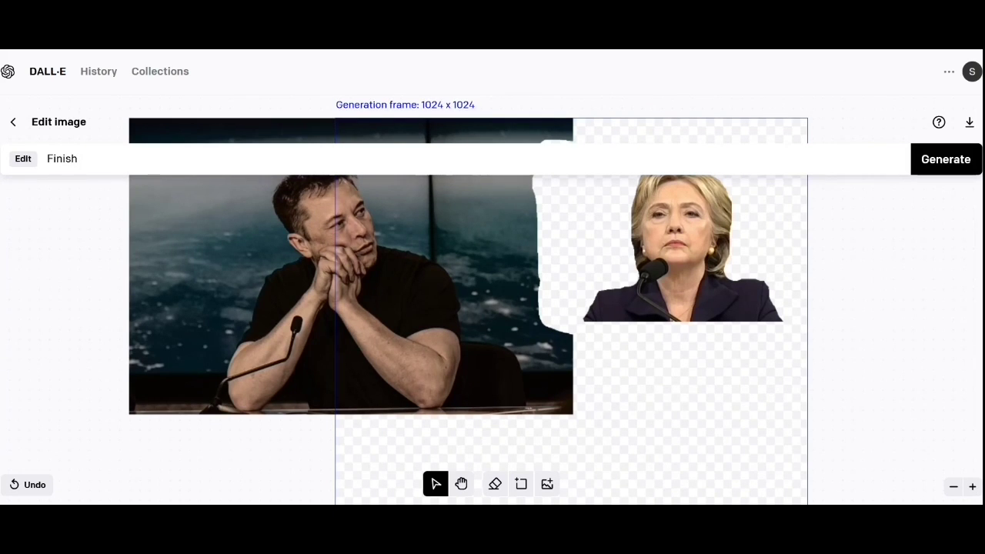
{"action": "type", "text": " the background"}
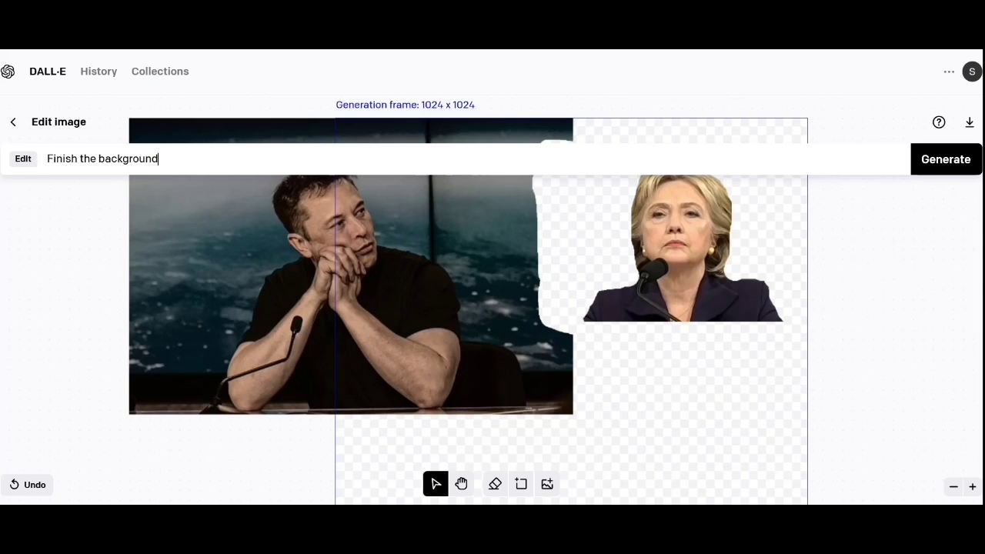
{"action": "key", "text": "Return"}
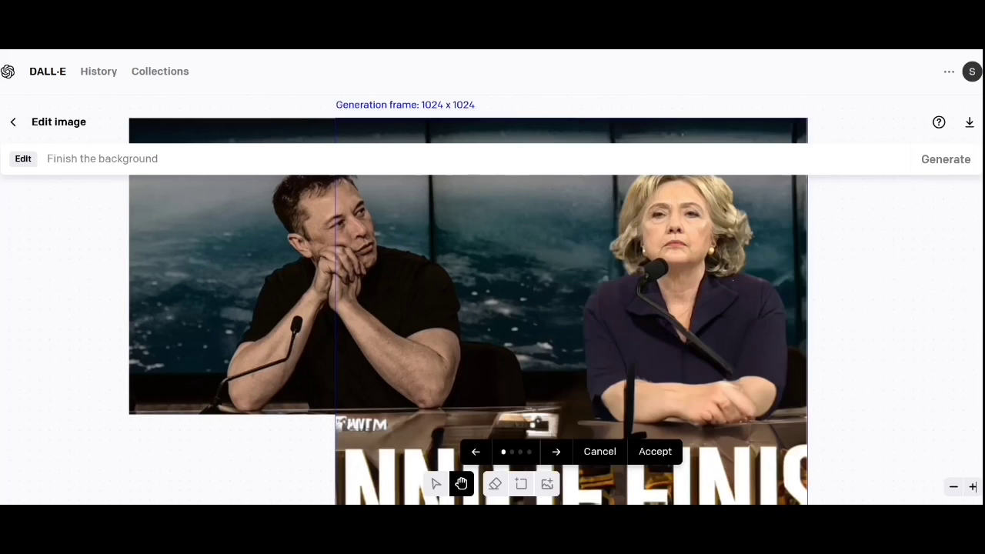
Step: Compare the generated background variations and accept the second variation of the "Table" fill below the man
{"action": "left_click", "coordinate": [556, 452]}
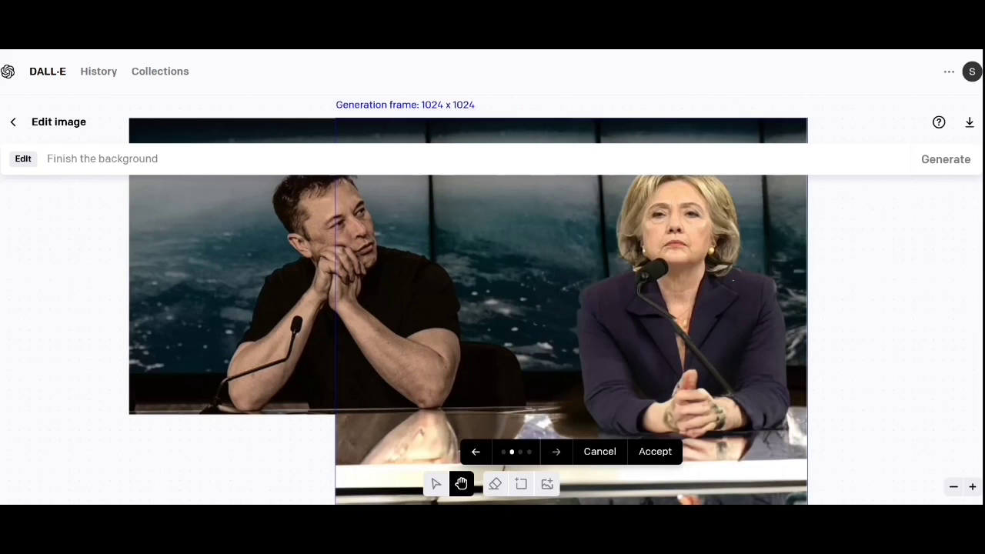
{"action": "key", "text": "Right"}
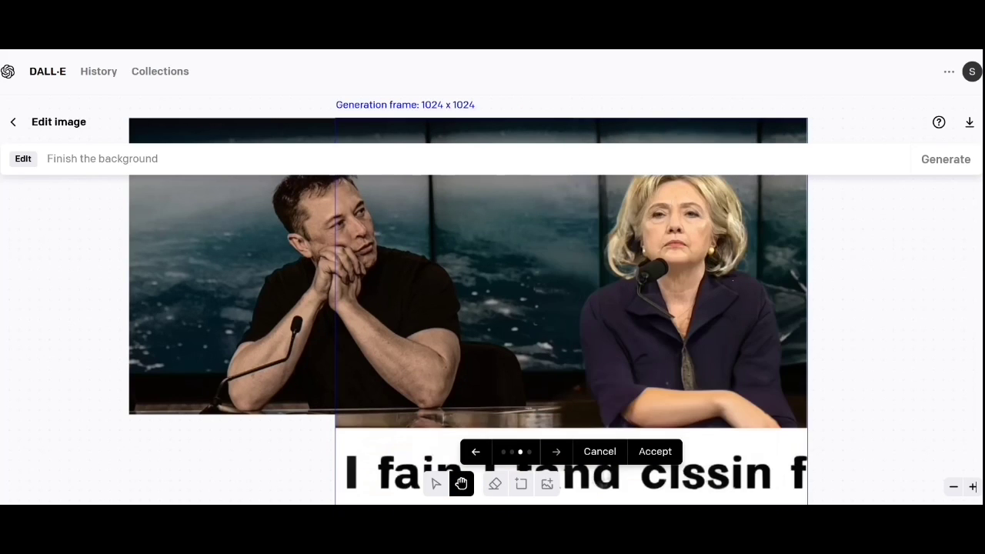
{"action": "key", "text": "Right"}
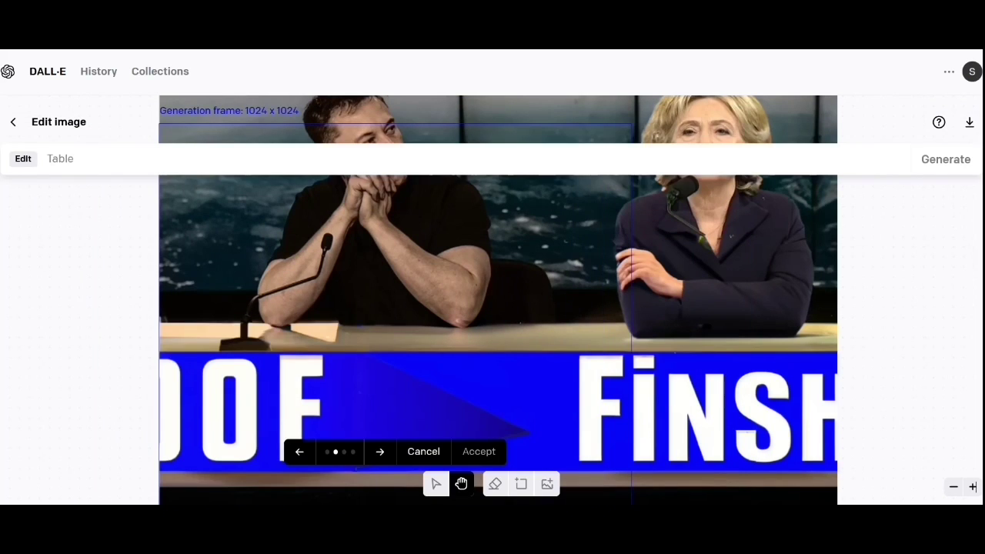
{"action": "key", "text": "Return"}
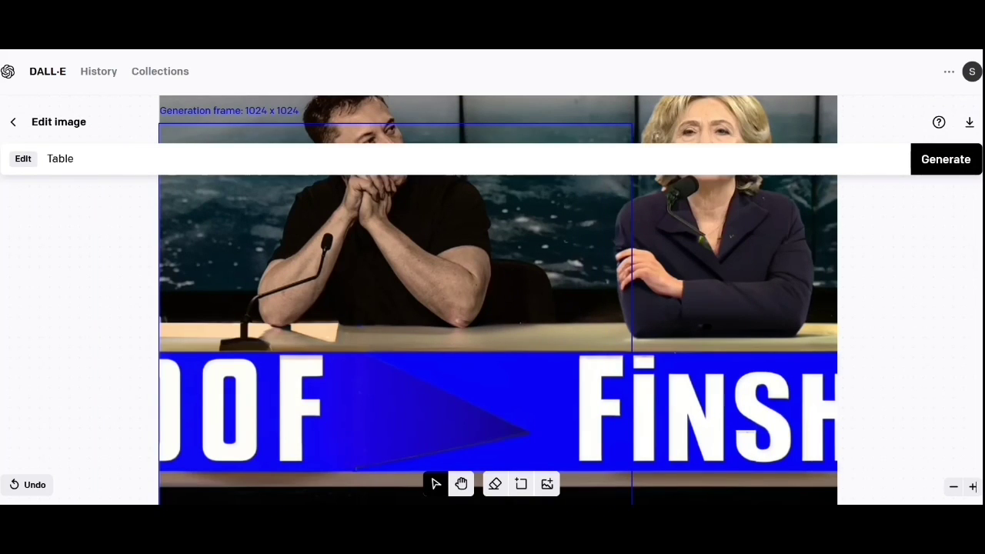
Step: Erase the end of the pale patch on the table beside the man's microphone and refill it with the prompt "Tabletop", repeating once
{"action": "left_click", "coordinate": [495, 484]}
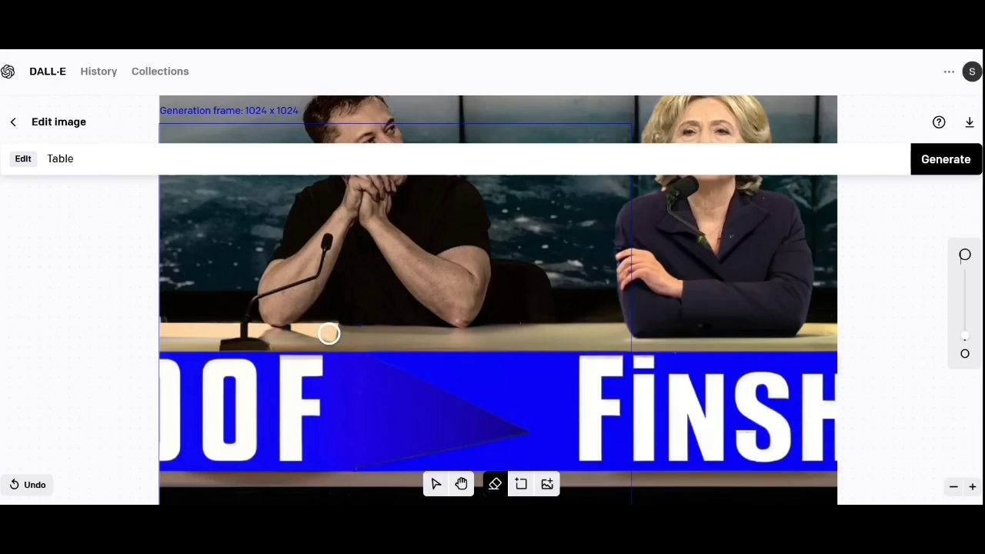
{"action": "mouse_move", "coordinate": [328, 333]}
{"action": "left_mouse_down"}
{"action": "mouse_move", "coordinate": [281, 333]}
{"action": "mouse_move", "coordinate": [330, 330]}
{"action": "left_mouse_up"}
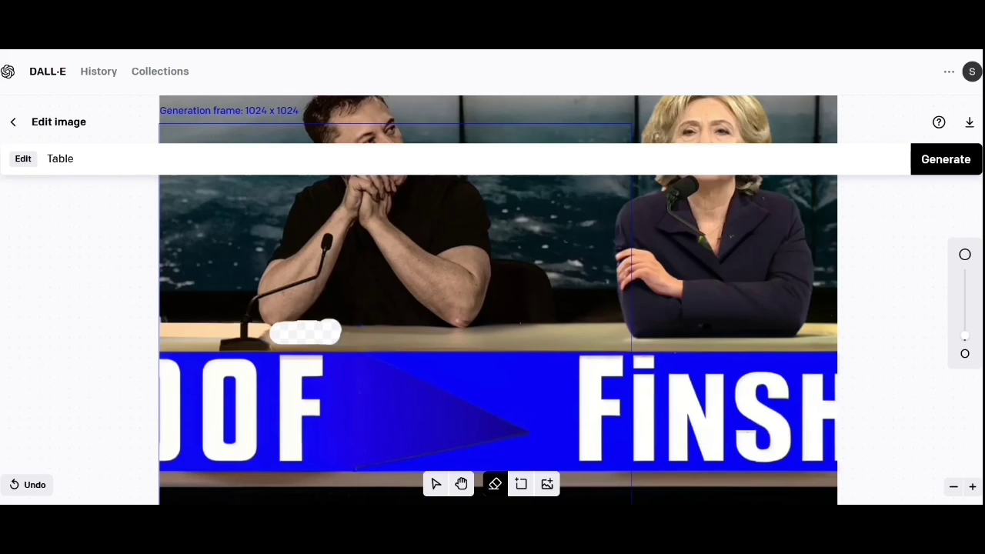
{"action": "type", "text": "top"}
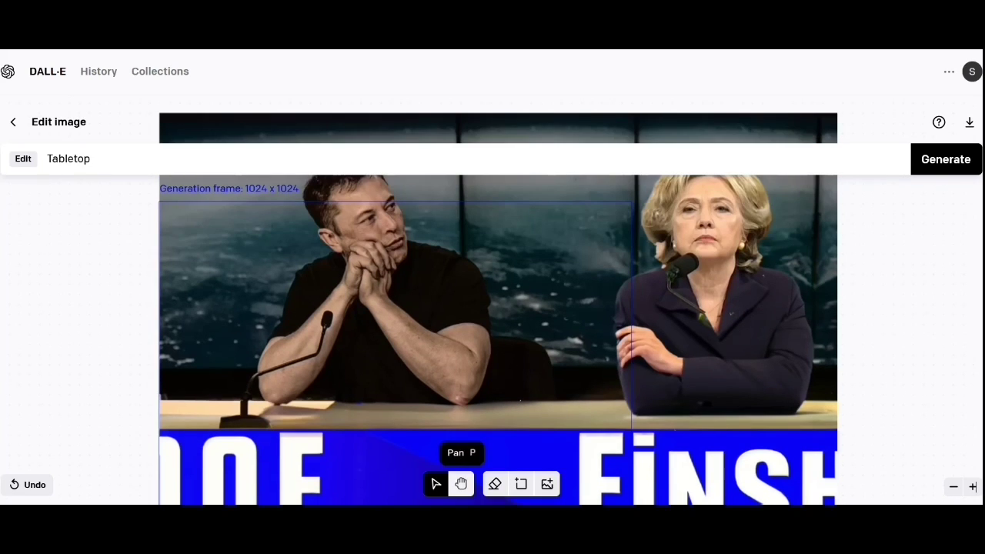
{"action": "left_click", "coordinate": [494, 483]}
{"action": "left_click_drag", "start_coordinate": [334, 411], "coordinate": [280, 408]}
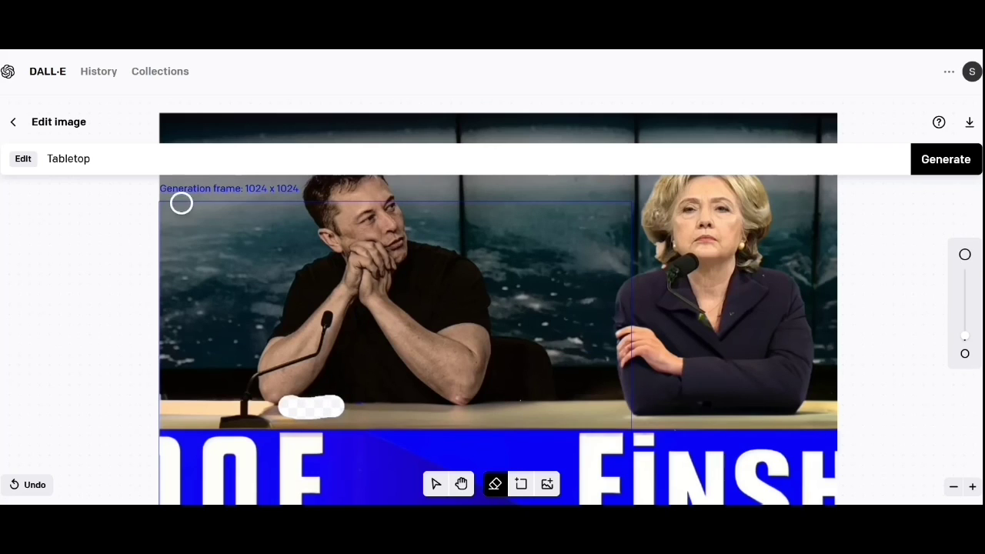
{"action": "left_click", "coordinate": [946, 159]}
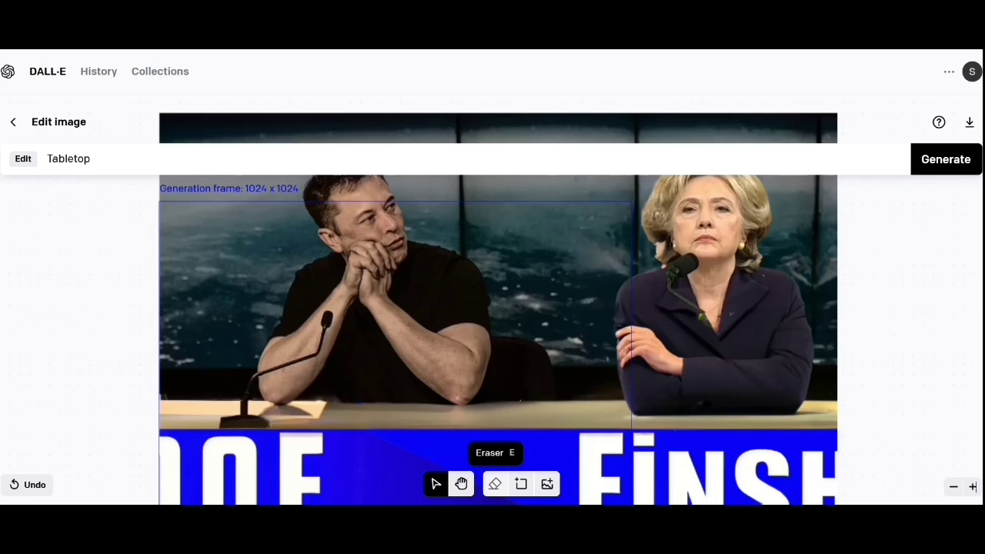
Step: Erase a stand-shaped area from below the woman's microphone down across her jacket, with a wide base on the tabletop
{"action": "left_click", "coordinate": [495, 483]}
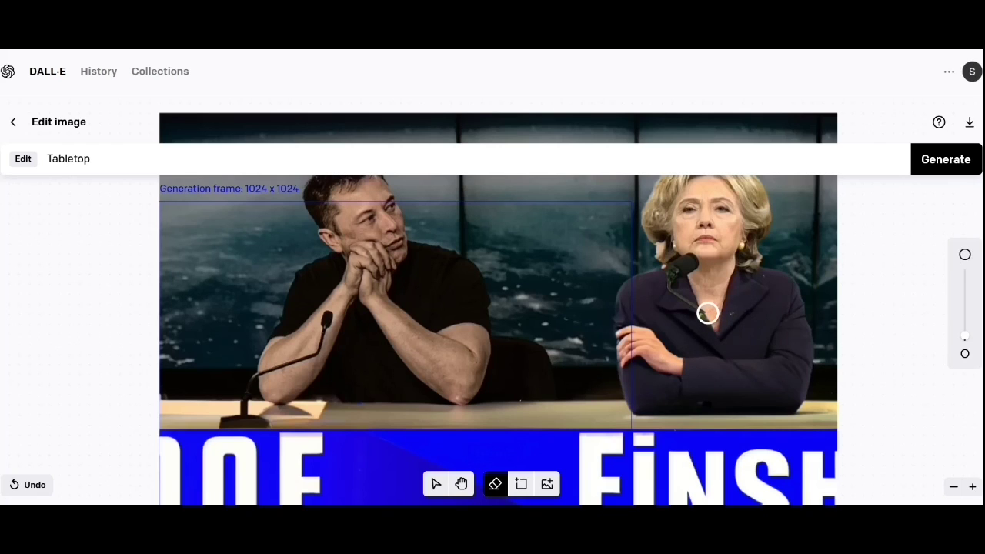
{"action": "left_click", "coordinate": [708, 313]}
{"action": "left_click_drag", "start_coordinate": [708, 313], "coordinate": [739, 336]}
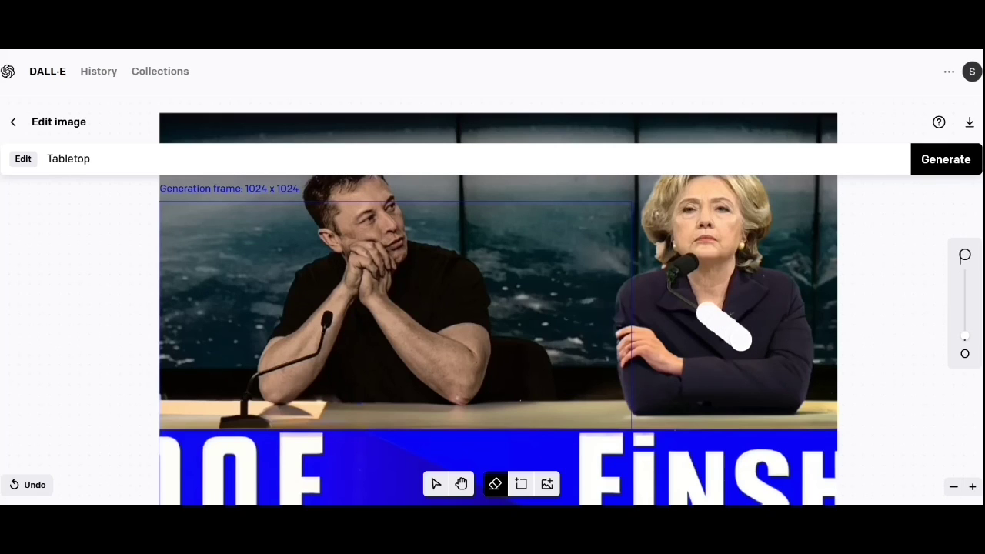
{"action": "mouse_move", "coordinate": [740, 339]}
{"action": "left_mouse_down"}
{"action": "mouse_move", "coordinate": [741, 415]}
{"action": "mouse_move", "coordinate": [714, 420]}
{"action": "mouse_move", "coordinate": [781, 420]}
{"action": "left_mouse_up"}
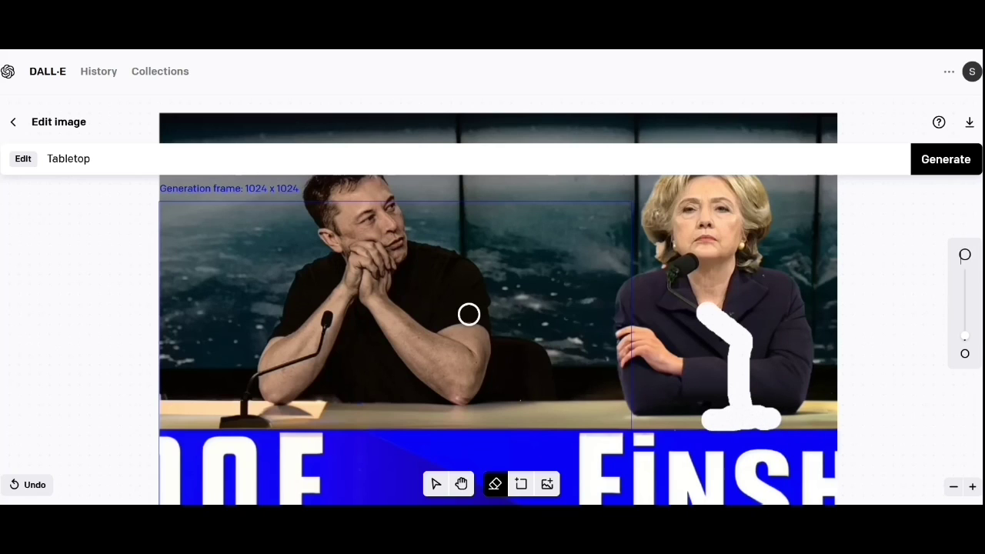
{"action": "scroll", "coordinate": [515, 376], "scroll_direction": "down", "scroll_amount": 2}
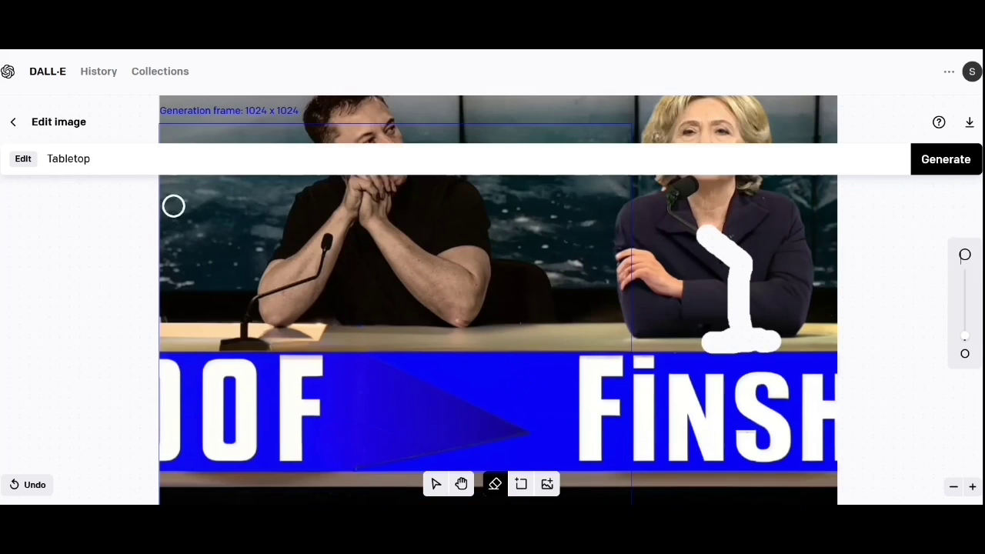
Step: Replace the prompt with "microphone stand" and generate a fill for the erased stand shape in front of the woman
{"action": "double_click", "coordinate": [69, 159]}
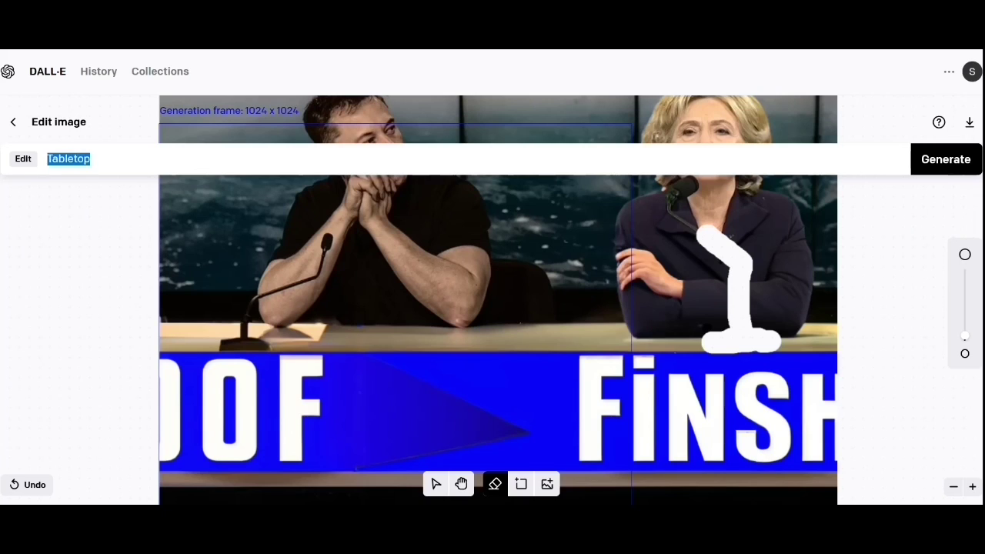
{"action": "type", "text": "micro"}
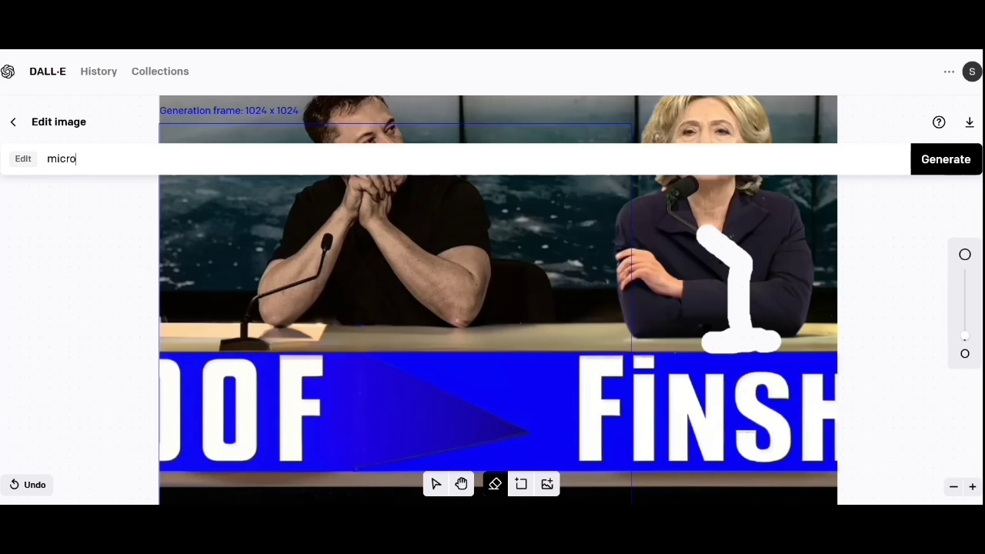
{"action": "type", "text": "phone stand"}
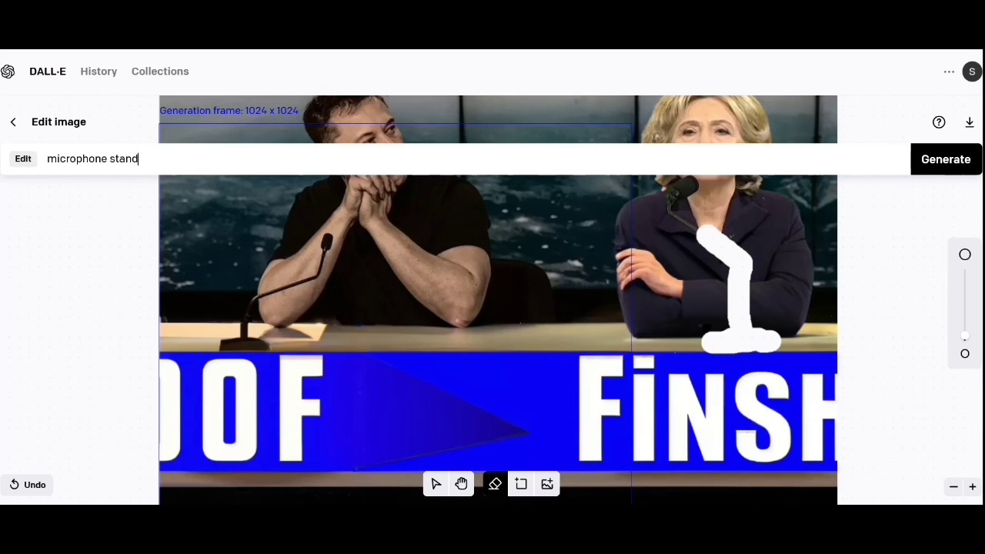
{"action": "key", "text": "Return"}
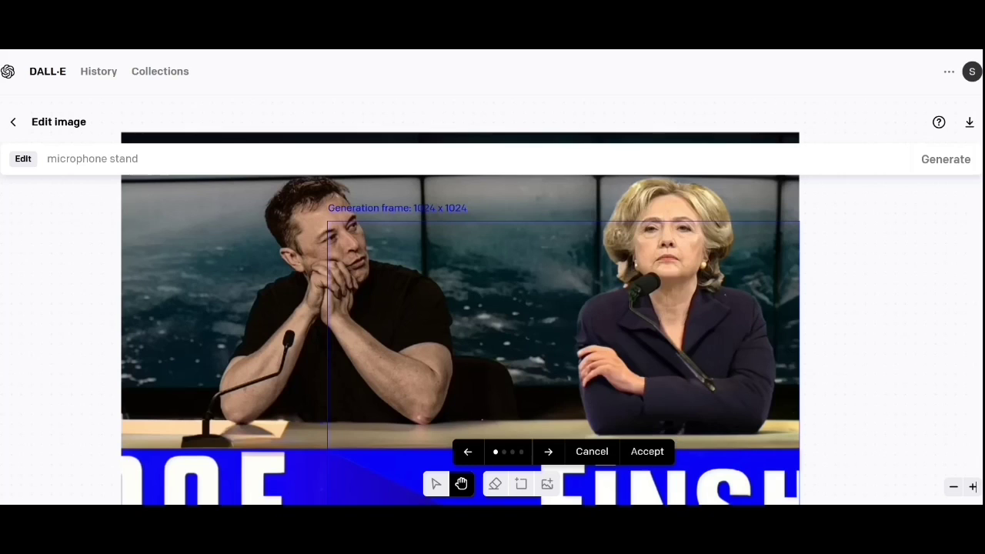
Step: Compare the generated microphone stand variations and accept the fourth variation of the prompt "microphone stand with a base standing on the table"
{"action": "left_click", "coordinate": [548, 451]}
{"action": "left_click", "coordinate": [548, 452]}
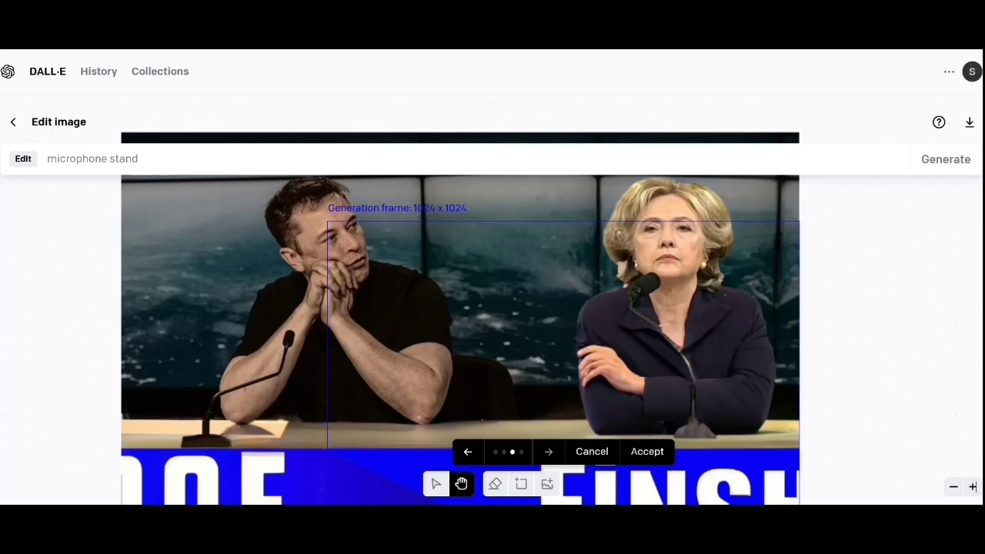
{"action": "key", "text": "Right"}
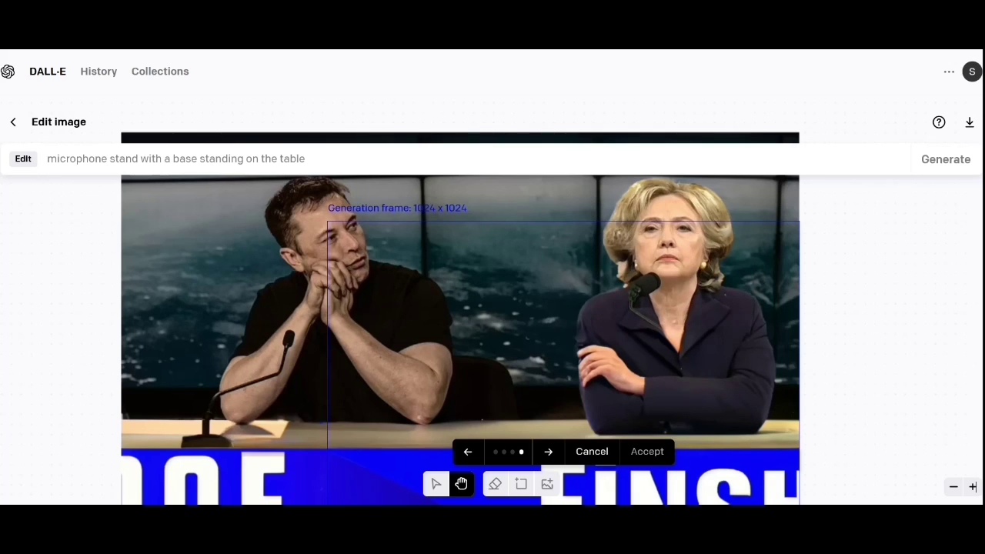
{"action": "left_click", "coordinate": [647, 451]}
Step: Erase the microphone in front of the woman, refill the area with the prompt "lady", and accept the third variation
{"action": "left_click", "coordinate": [495, 484]}
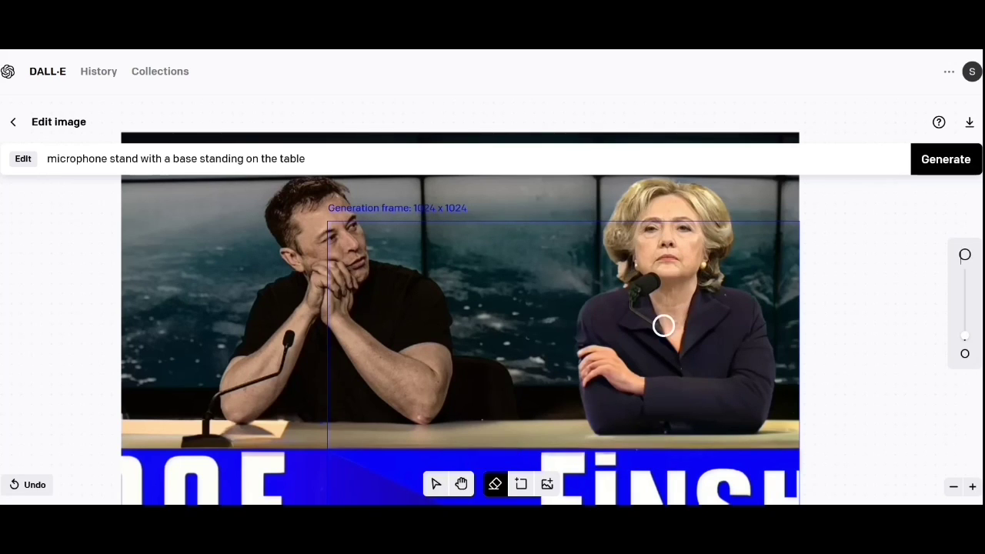
{"action": "mouse_move", "coordinate": [662, 326]}
{"action": "left_mouse_down"}
{"action": "mouse_move", "coordinate": [636, 289]}
{"action": "mouse_move", "coordinate": [651, 282]}
{"action": "mouse_move", "coordinate": [647, 309]}
{"action": "left_mouse_up"}
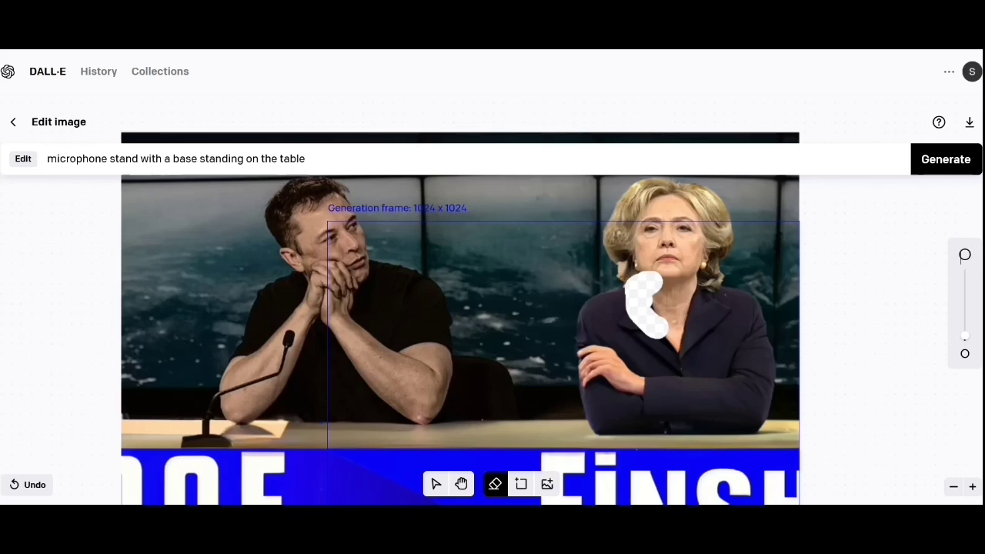
{"action": "left_click_drag", "start_coordinate": [306, 159], "coordinate": [47, 159]}
{"action": "type", "text": "lady"}
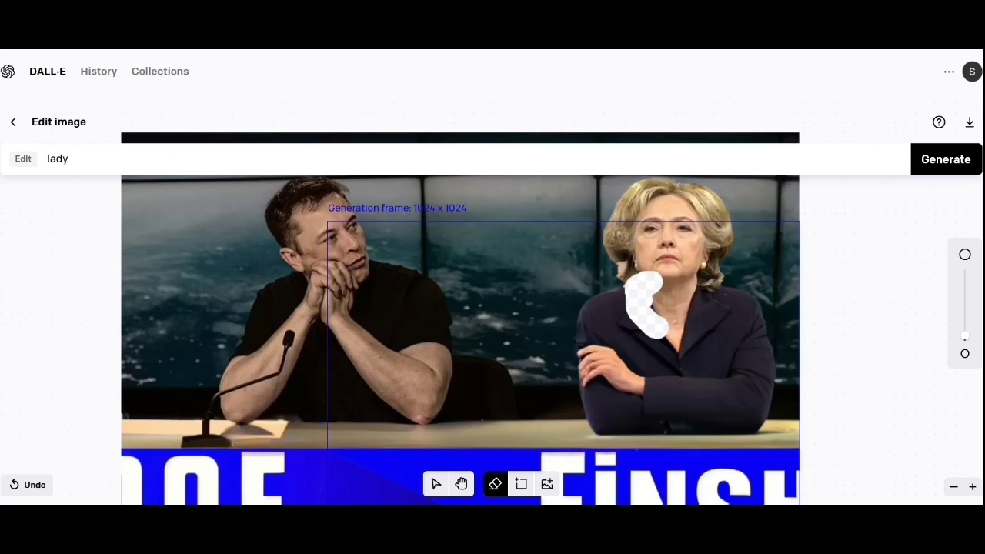
{"action": "key", "text": "Return"}
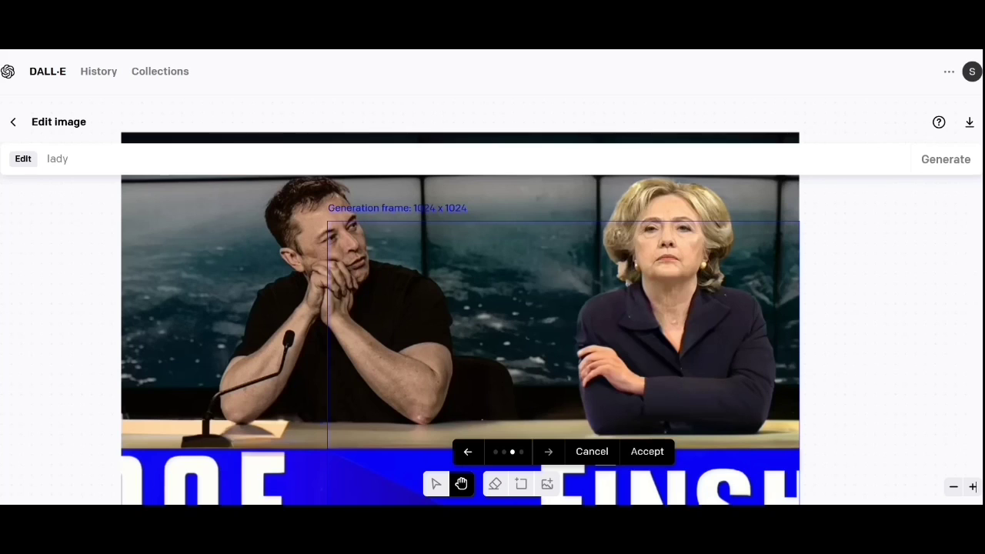
{"action": "left_click", "coordinate": [647, 451]}
Step: Erase the woman's fingertips at the edge of her sleeve and try refilling them with the prompt "lady fingers"
{"action": "left_click", "coordinate": [495, 483]}
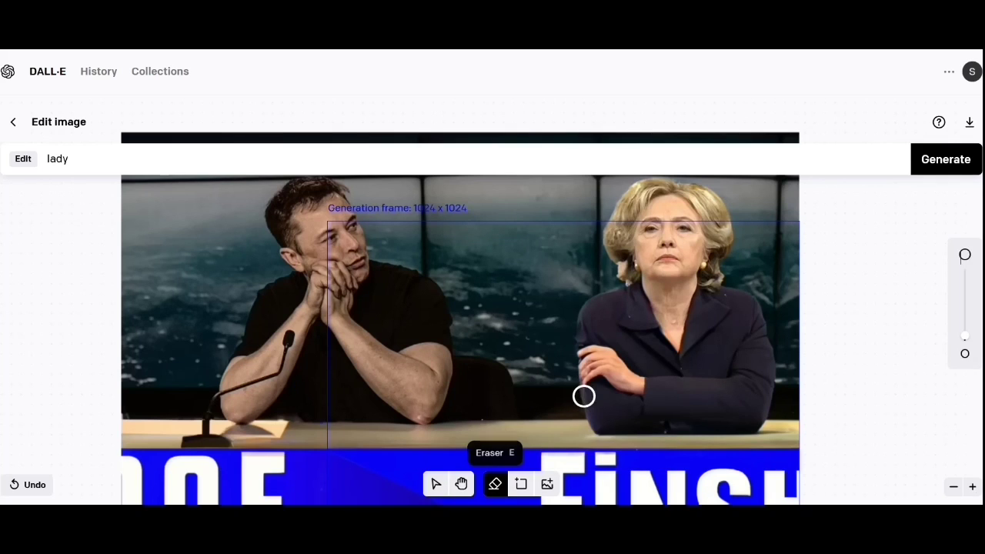
{"action": "mouse_move", "coordinate": [580, 377]}
{"action": "left_mouse_down"}
{"action": "mouse_move", "coordinate": [538, 385]}
{"action": "mouse_move", "coordinate": [576, 359]}
{"action": "left_mouse_up"}
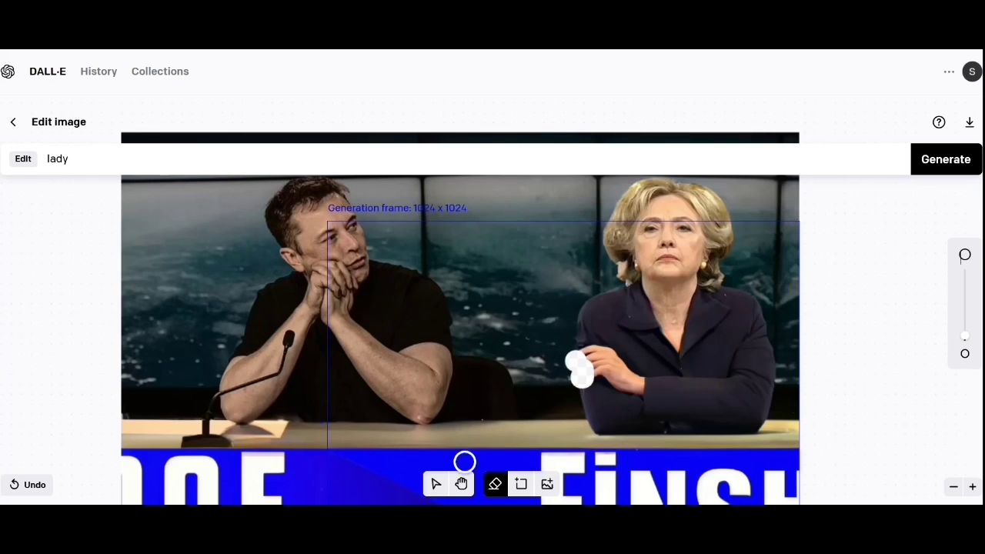
{"action": "left_click", "coordinate": [68, 158]}
{"action": "type", "text": "fingers"}
{"action": "key", "text": "Return"}
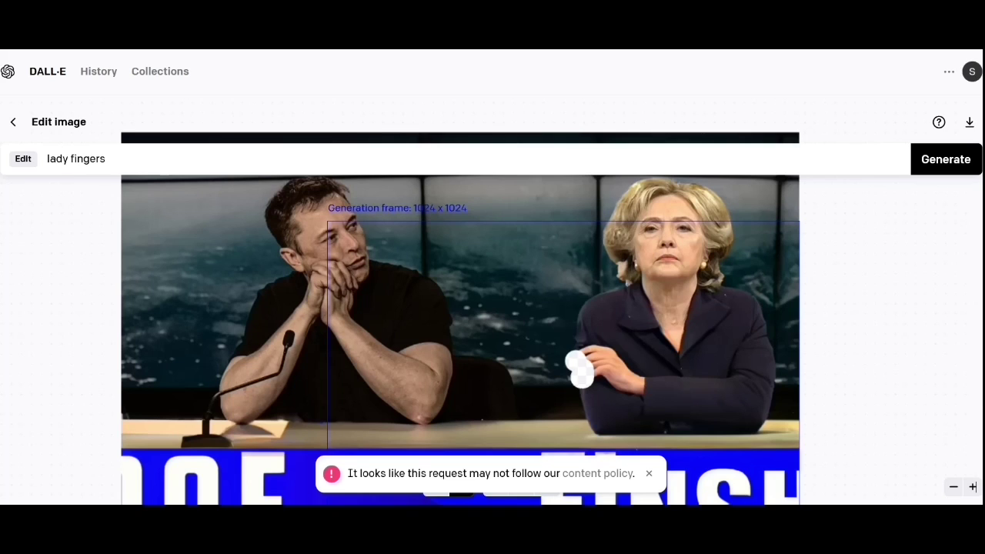
Step: Refill the erased fingertips with the prompt "hand of a woman with no nail polish" and compare the generated variations
{"action": "double_click", "coordinate": [87, 158]}
{"action": "left_click", "coordinate": [106, 159]}
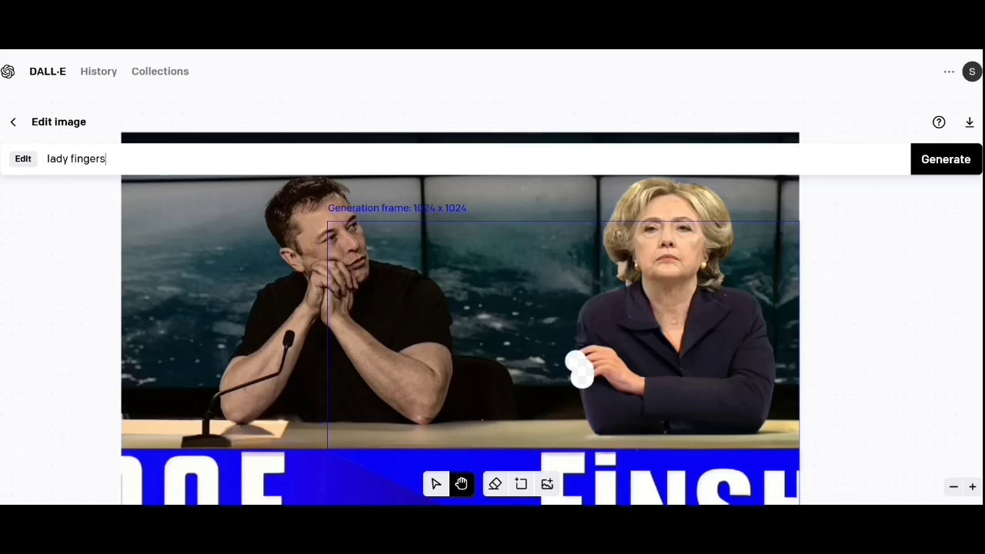
{"action": "key", "text": "ctrl+a"}
{"action": "type", "text": "hand of a woman"}
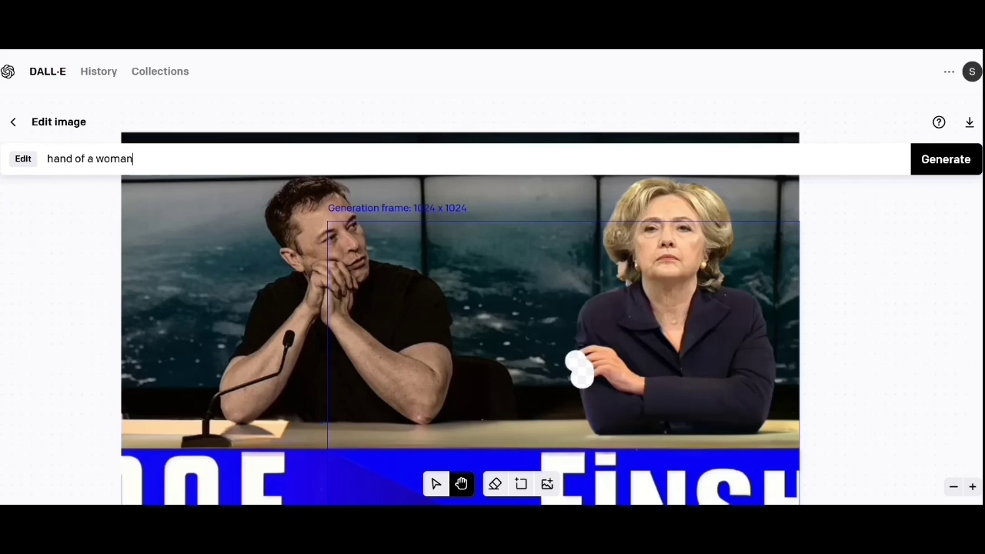
{"action": "type", "text": "with no nail polish"}
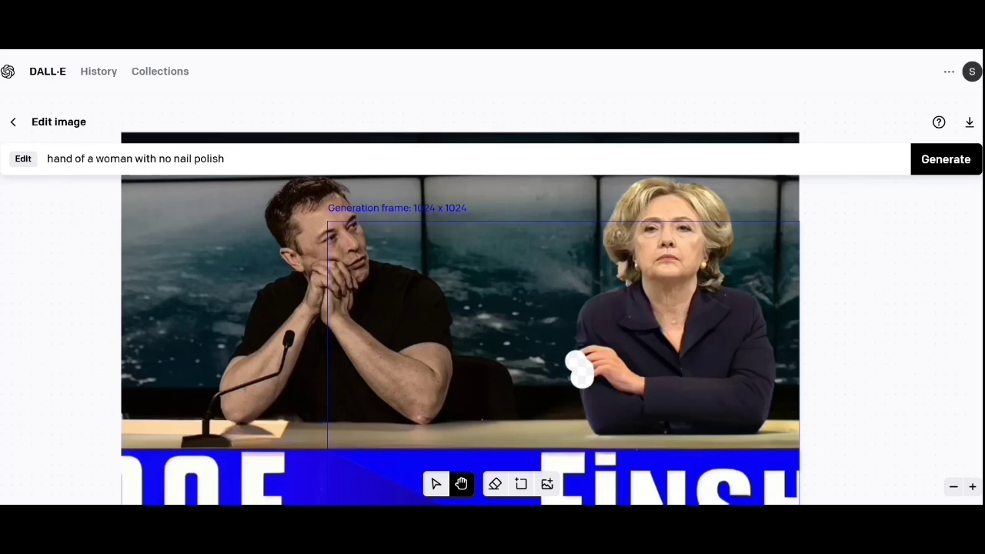
{"action": "key", "text": "Return"}
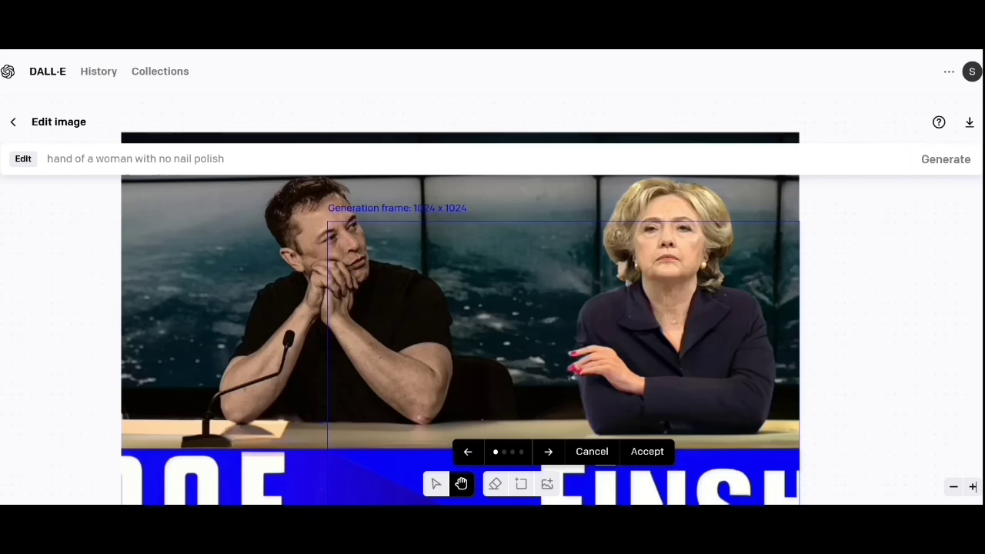
{"action": "key", "text": "Right"}
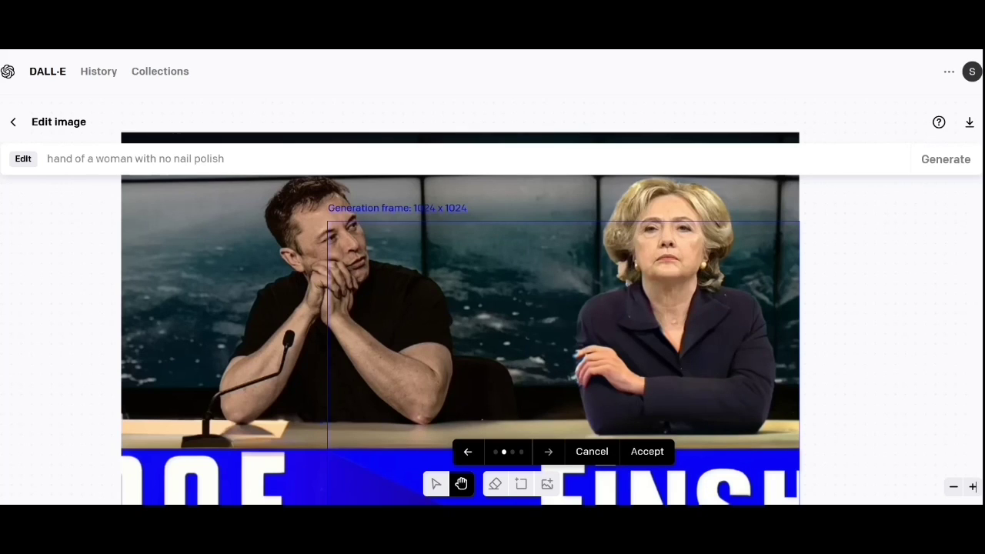
{"action": "key", "text": "Right"}
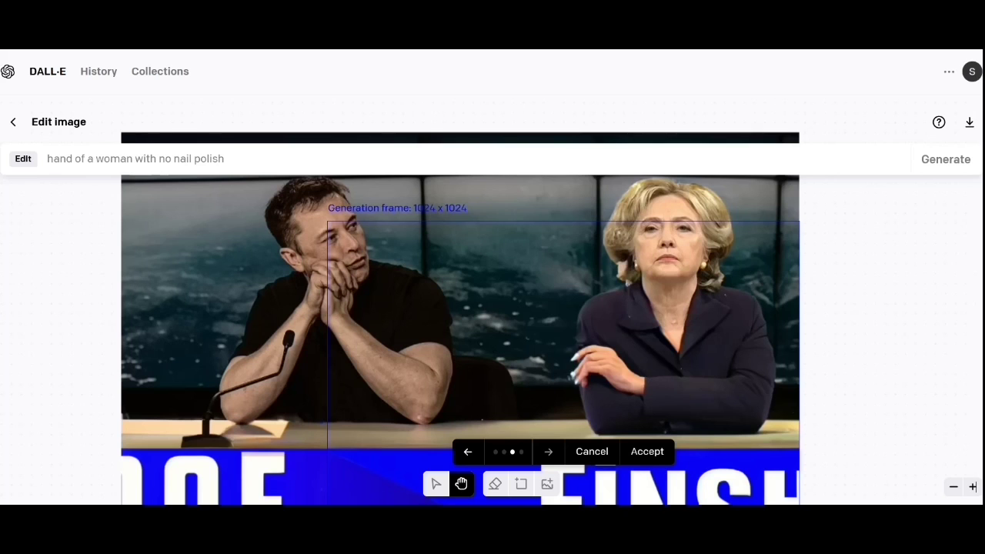
{"action": "key", "text": "Right"}
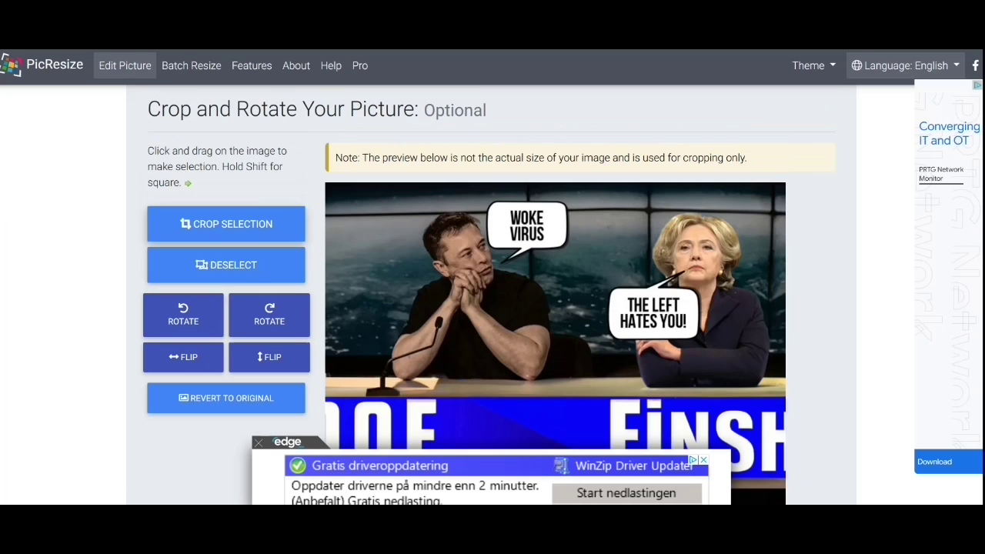
Step: In PicResize, extend the crop selection over both people and the speech bubbles, down to just above the blue banner
{"action": "left_click", "coordinate": [235, 224]}
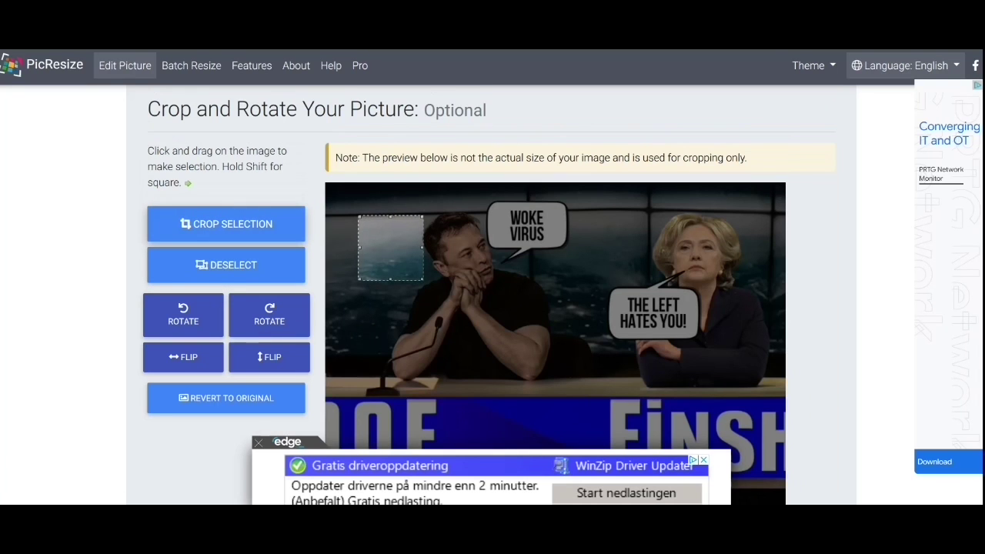
{"action": "left_click_drag", "start_coordinate": [423, 280], "coordinate": [784, 396]}
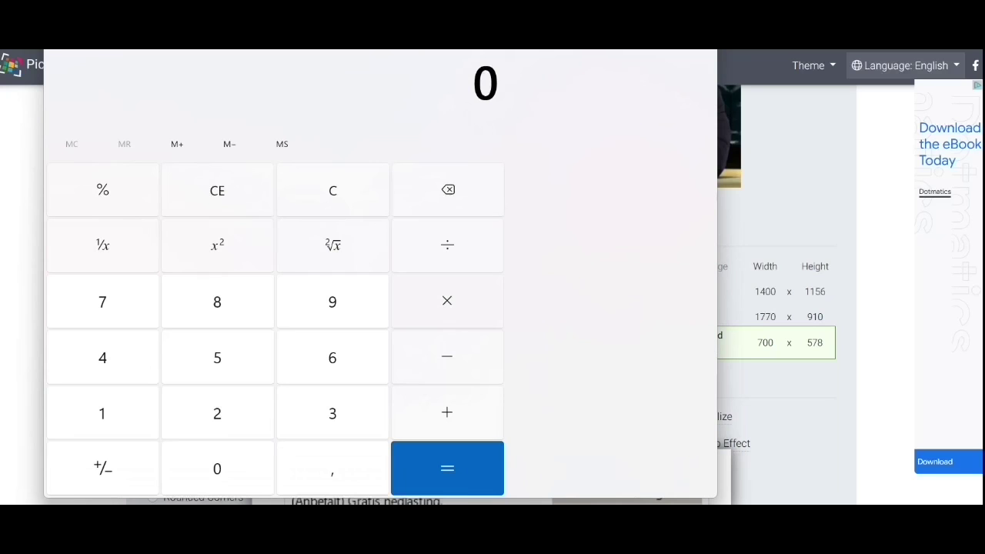
Step: Switch to Calculator and work out the crop width for a height of 910 at a ratio of 1,77
{"action": "type", "text": "910"}
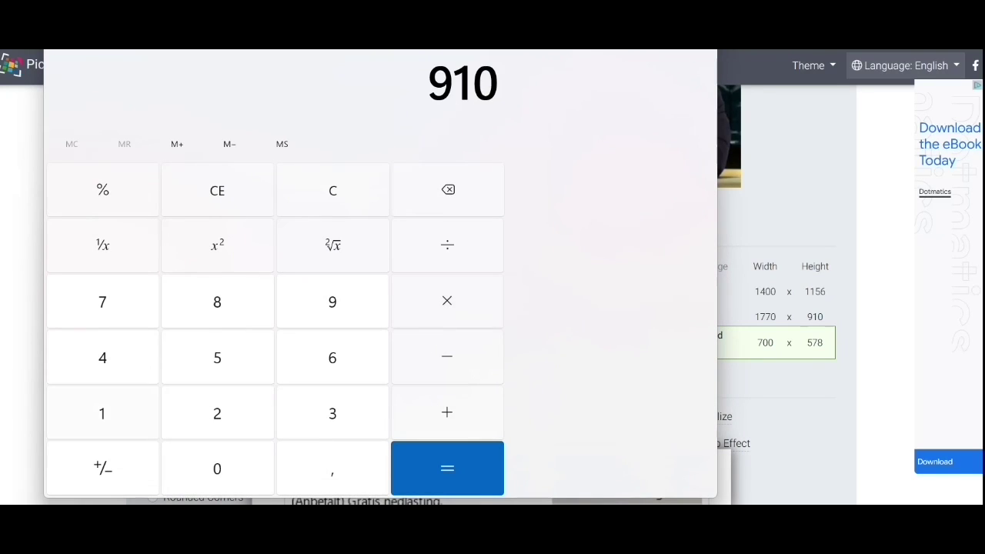
{"action": "key", "text": "slash"}
{"action": "type", "text": "1,77"}
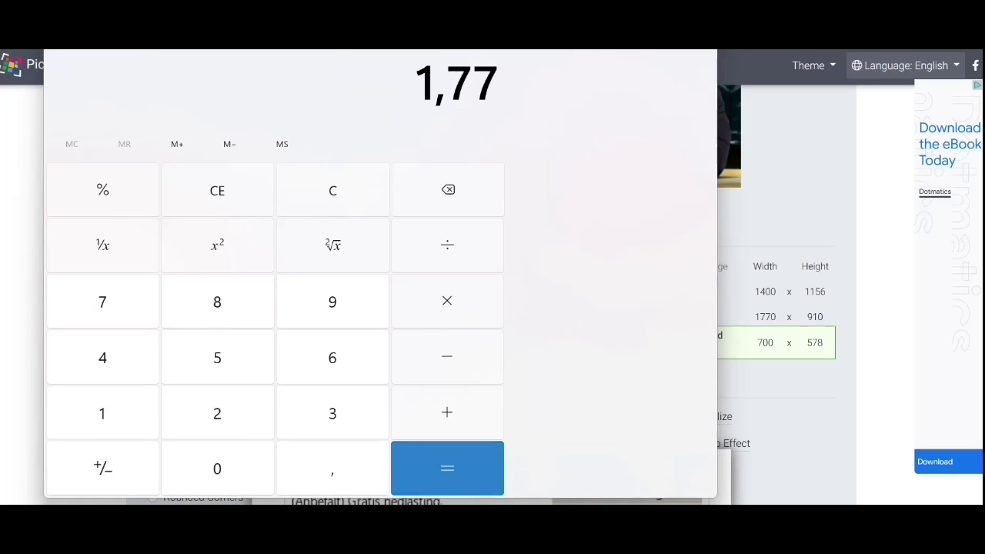
{"action": "key", "text": "Return"}
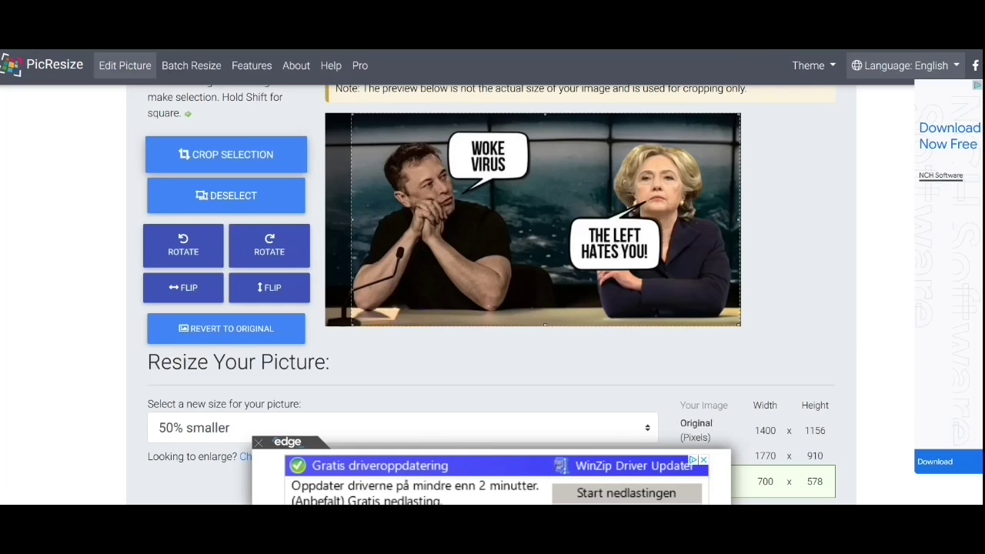
Step: Back in PicResize, narrow the crop selection by moving its left edge inward toward the man
{"action": "left_click_drag", "start_coordinate": [346, 219], "coordinate": [364, 219]}
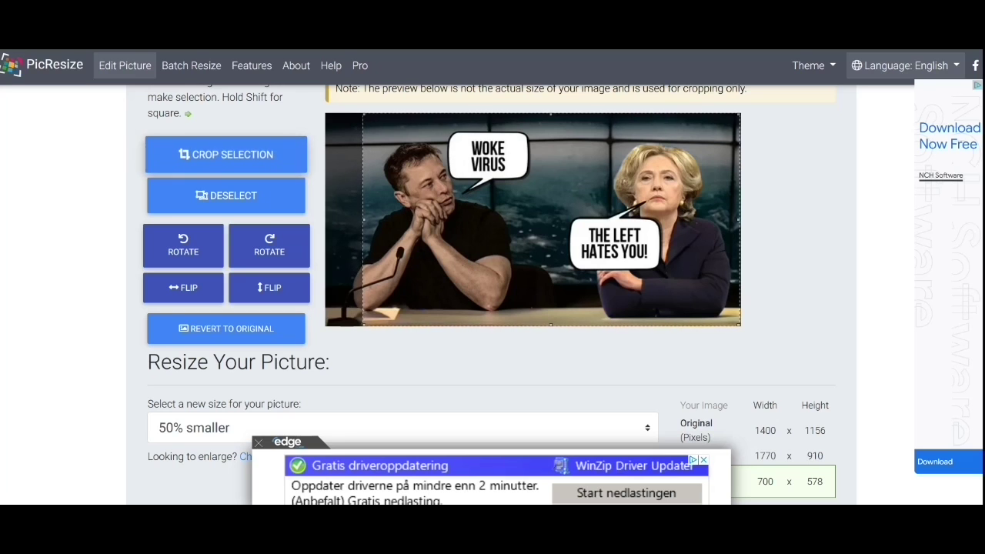